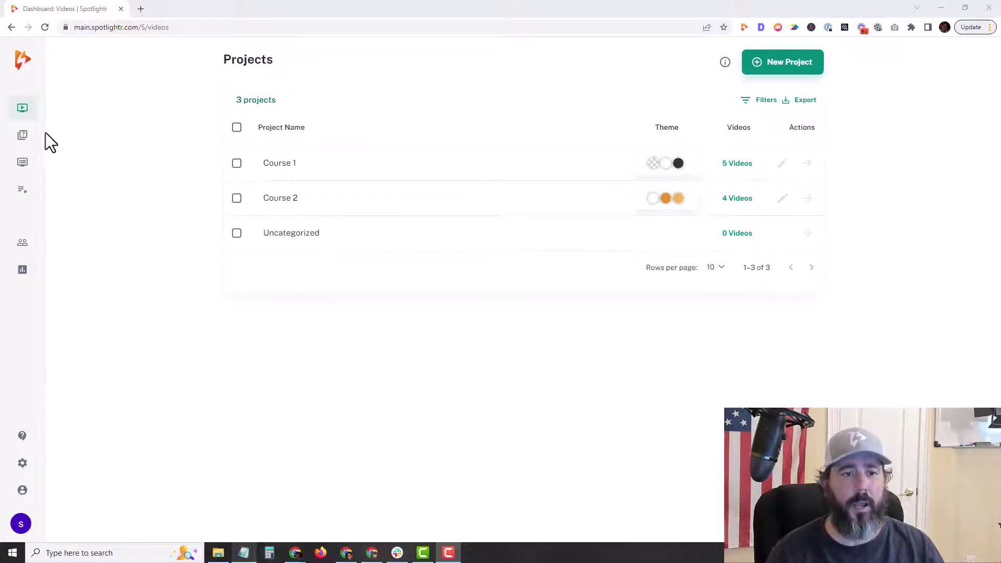
# - Look over the Quizzes and Galleries pages, and return to the Projects list
pyautogui.click(28, 136)
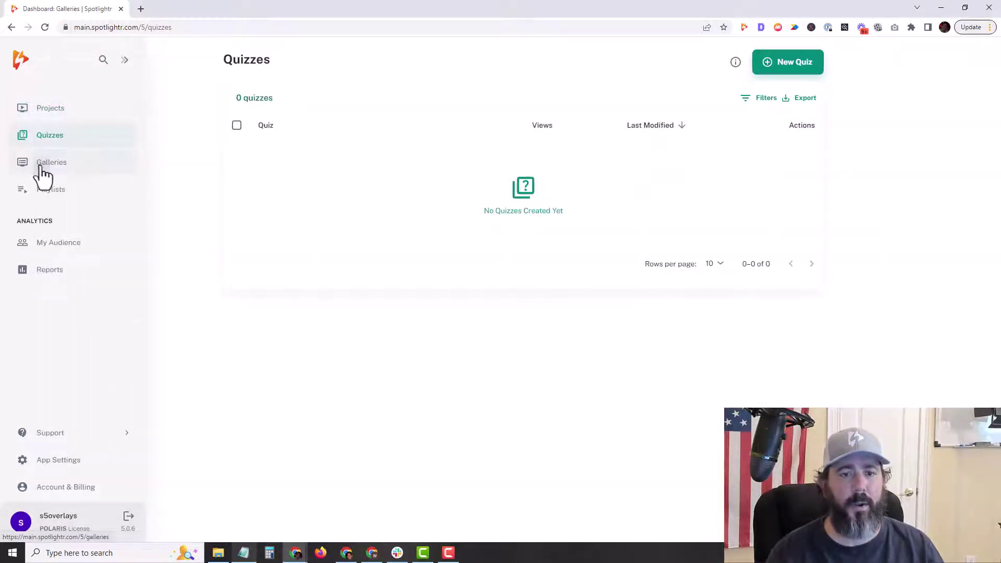
pyautogui.click(41, 165)
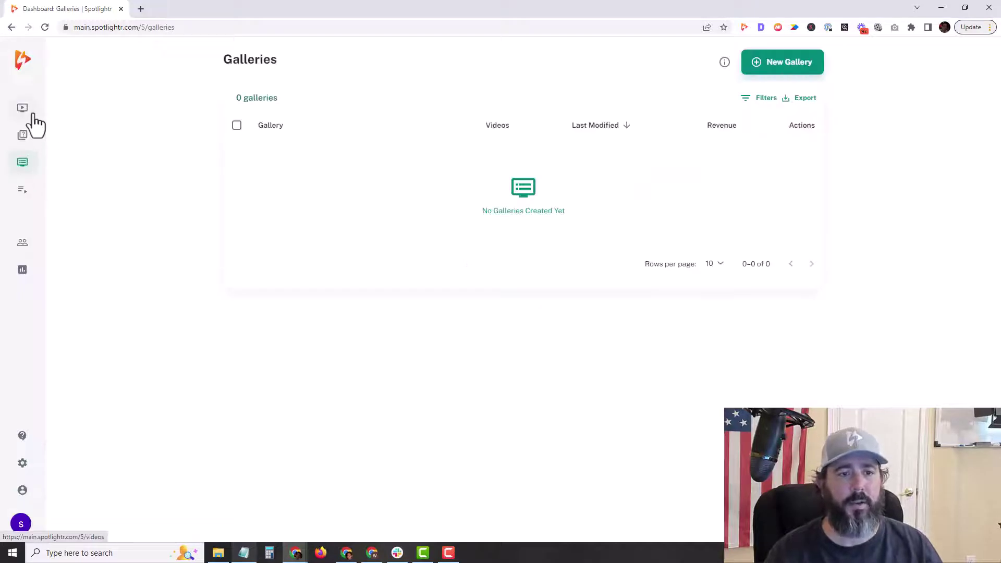
pyautogui.click(31, 113)
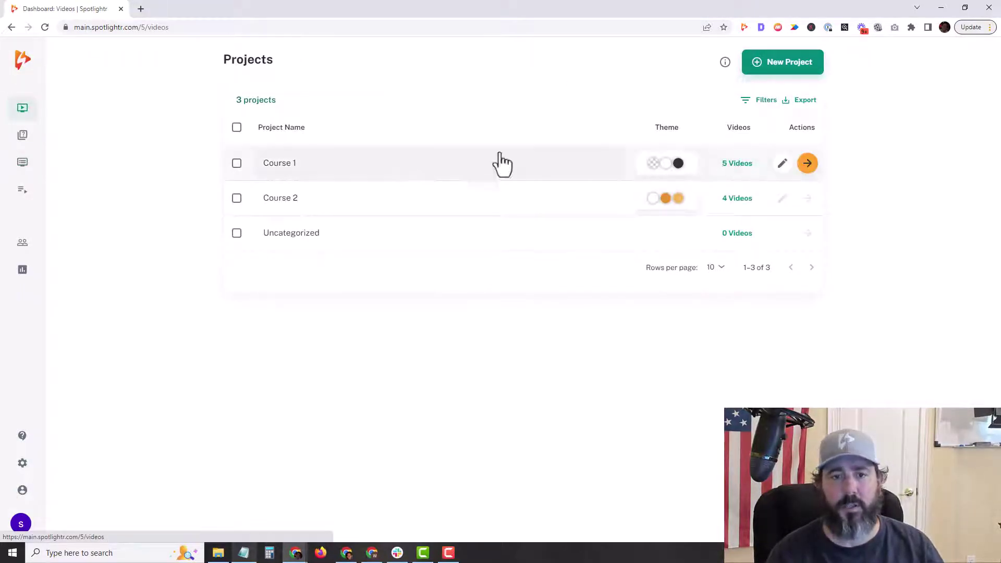
# - Open the Lesson 1 video of Course 1 and review its playback controls and its captions and transcripts settings
pyautogui.click(737, 163)
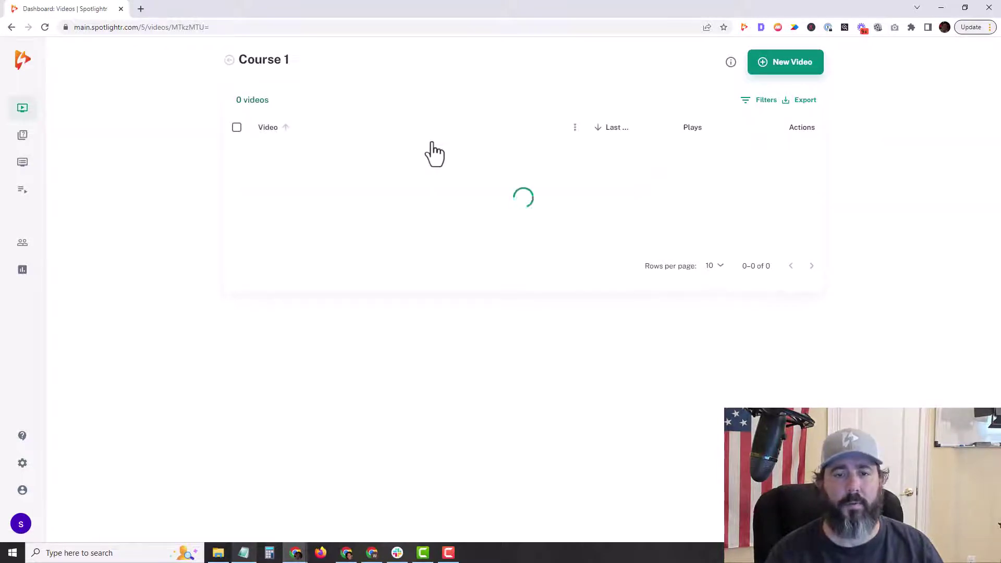
pyautogui.click(807, 161)
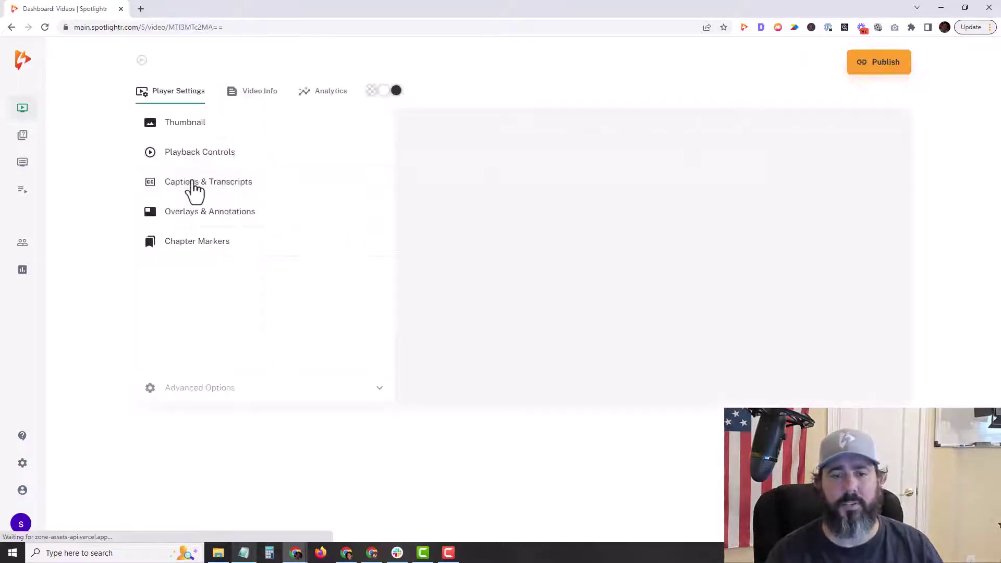
pyautogui.click(209, 154)
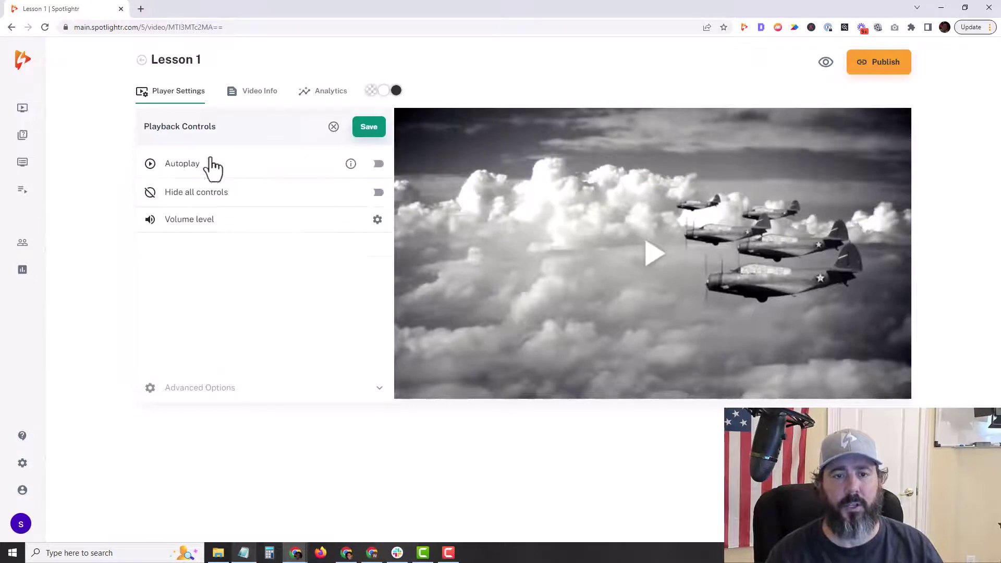
pyautogui.click(333, 127)
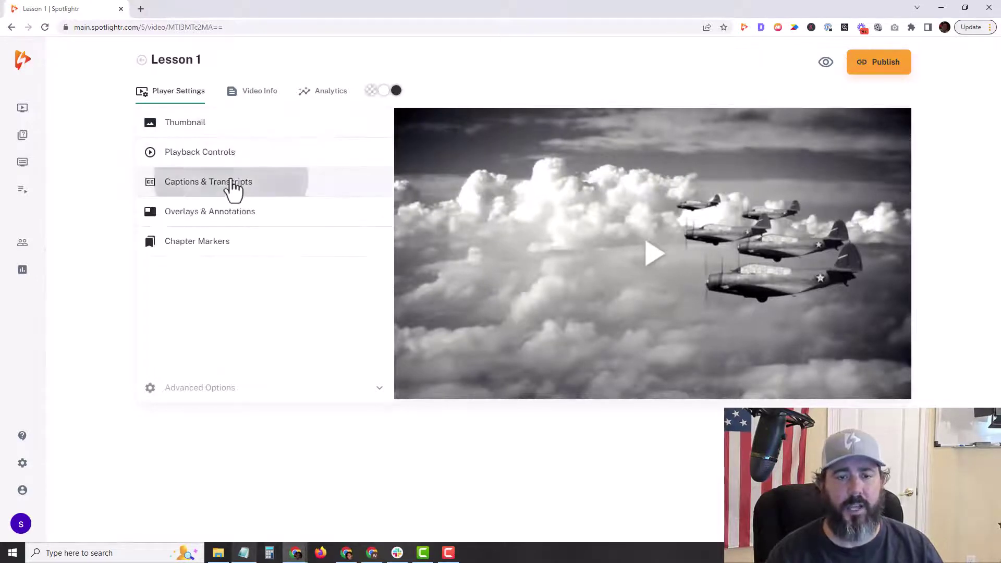
pyautogui.click(233, 182)
pyautogui.click(380, 161)
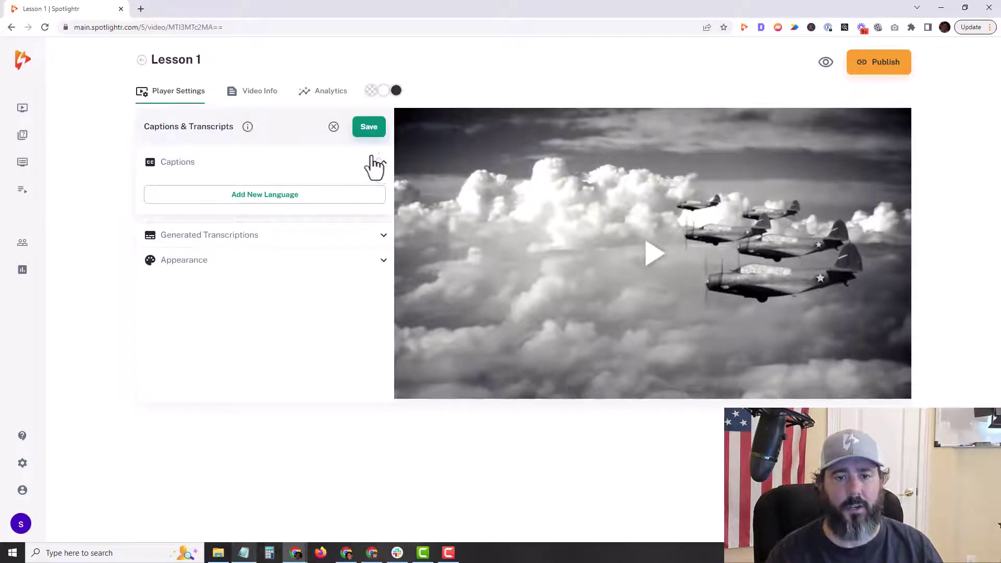
pyautogui.click(373, 162)
pyautogui.click(334, 128)
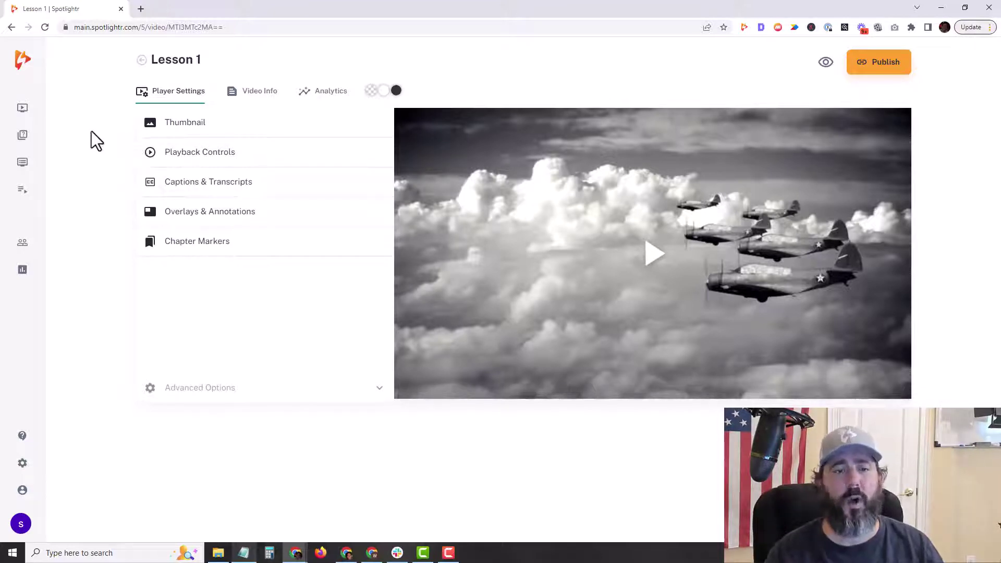
# - Create a project named "New project" that uses the Orange Theme
pyautogui.click(31, 110)
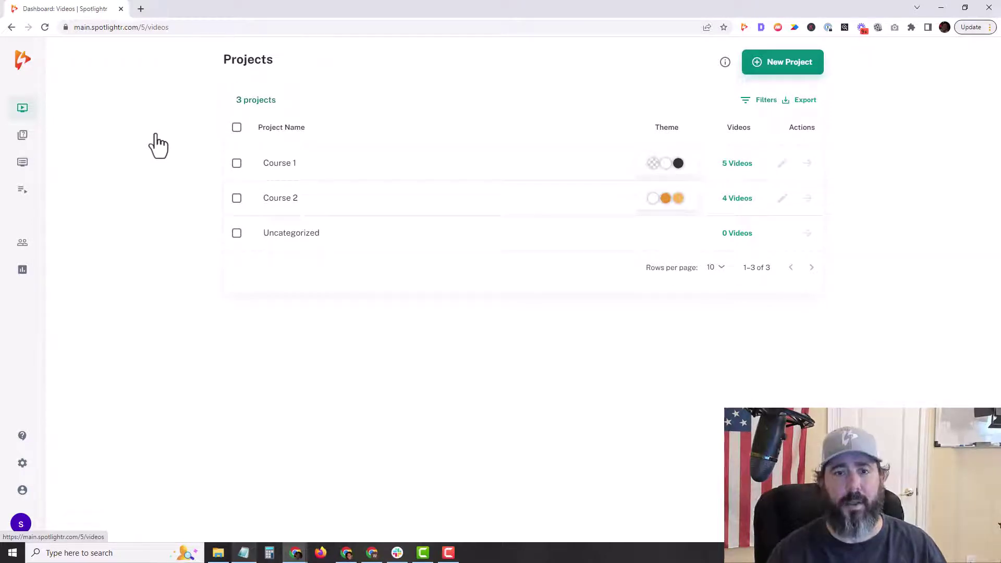
pyautogui.click(769, 70)
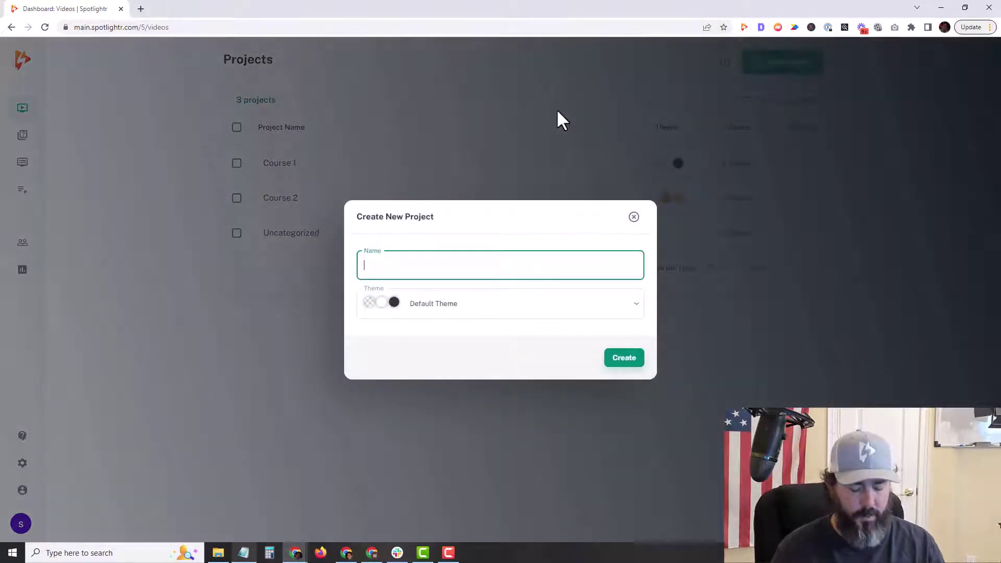
pyautogui.write('New project')
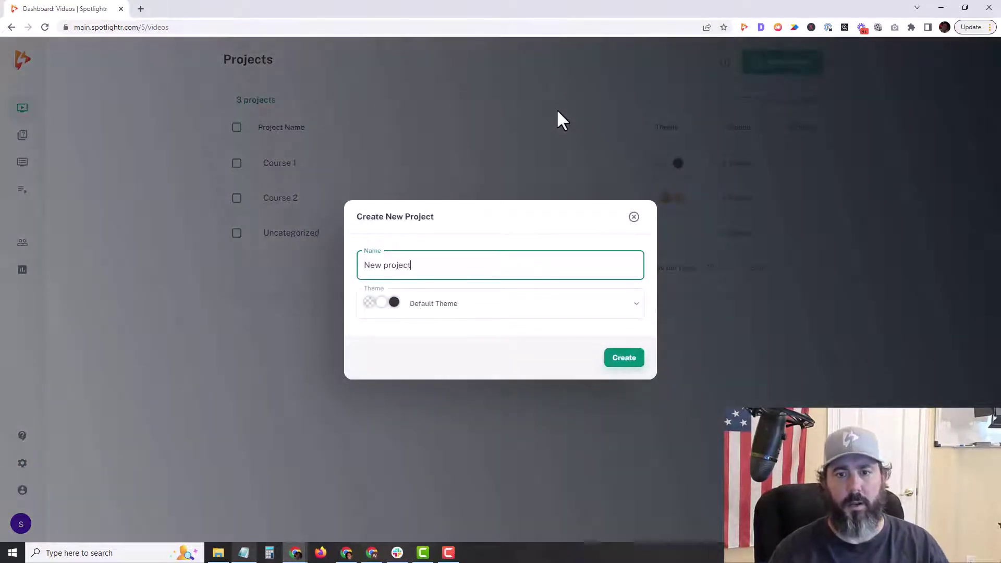
pyautogui.click(509, 307)
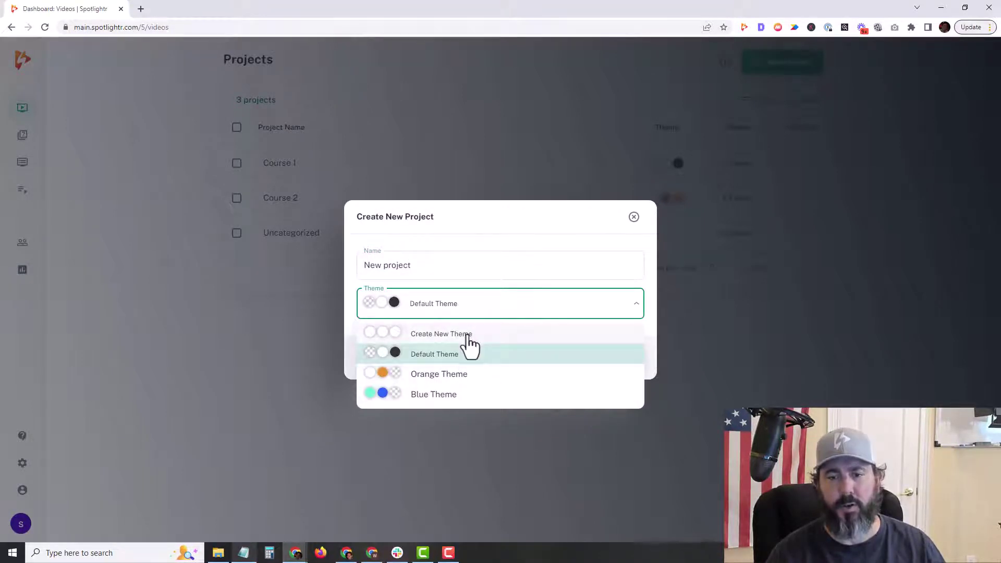
pyautogui.click(462, 376)
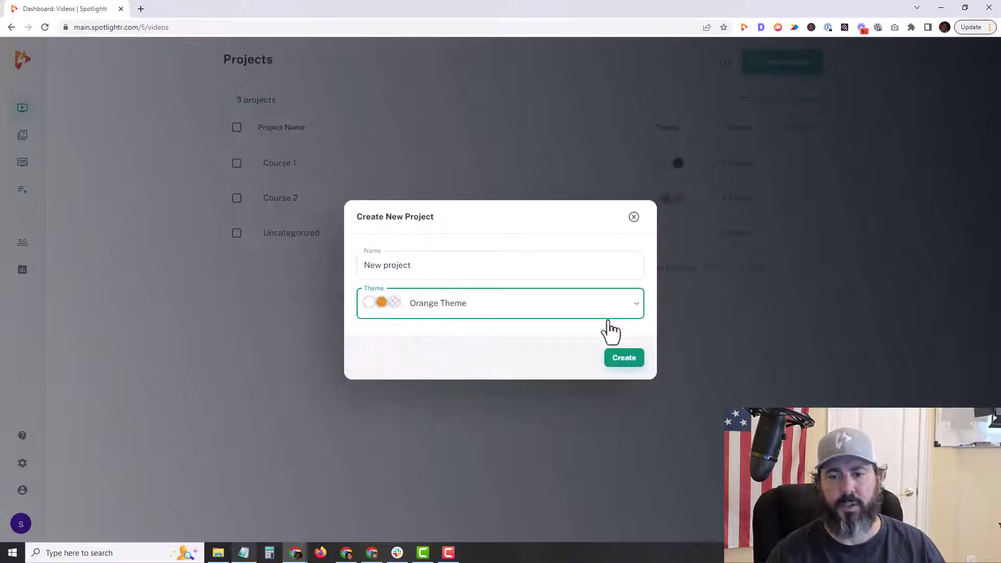
pyautogui.click(621, 359)
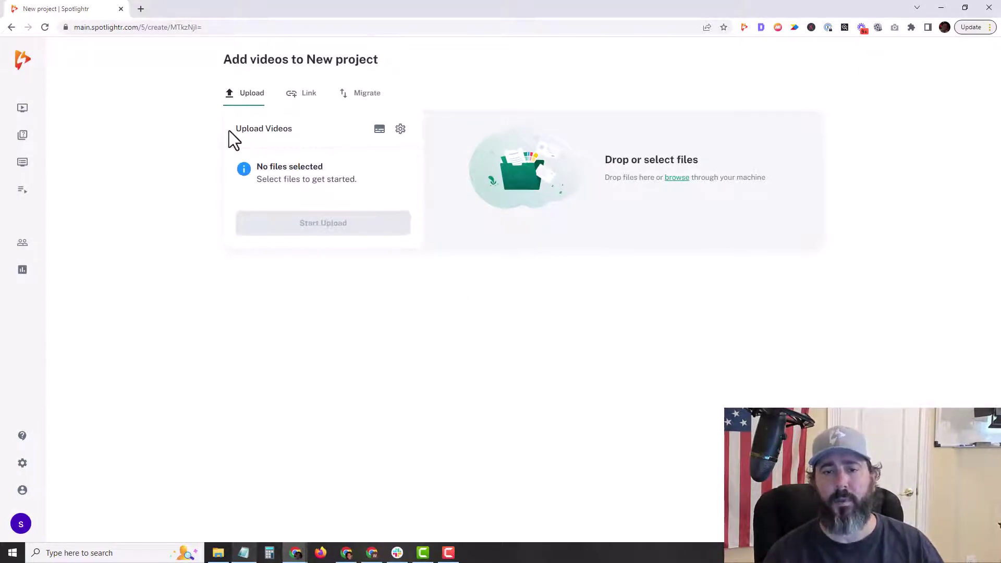
# - Open the Math 4 video of Course 2 for editing and review its player settings and video info
pyautogui.click(33, 110)
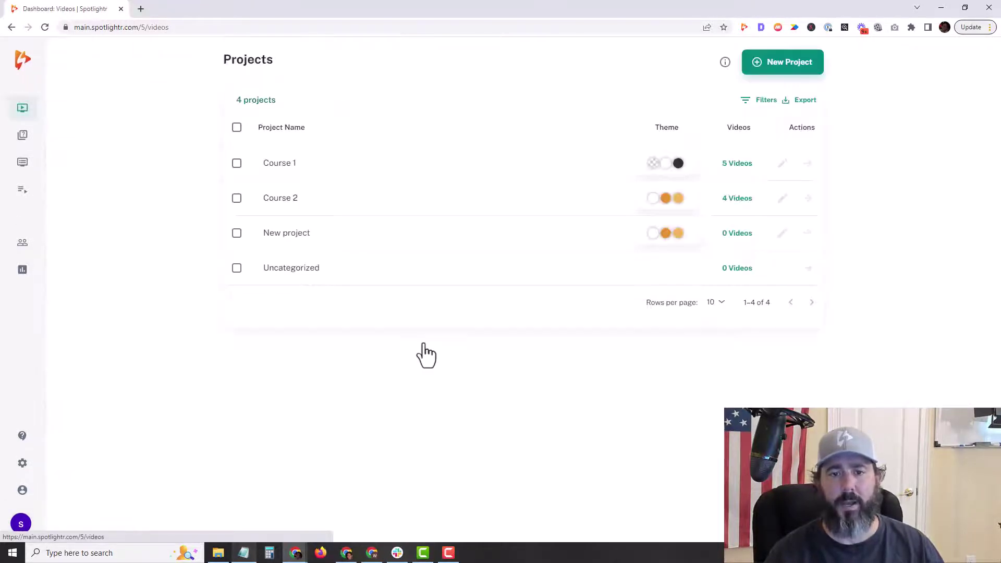
pyautogui.moveTo(311, 235)
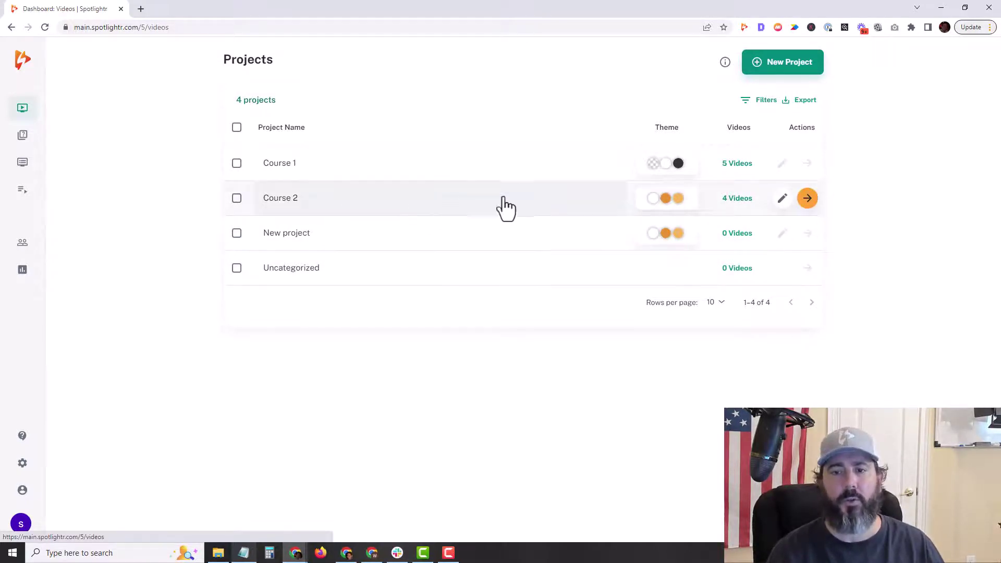
pyautogui.click(729, 202)
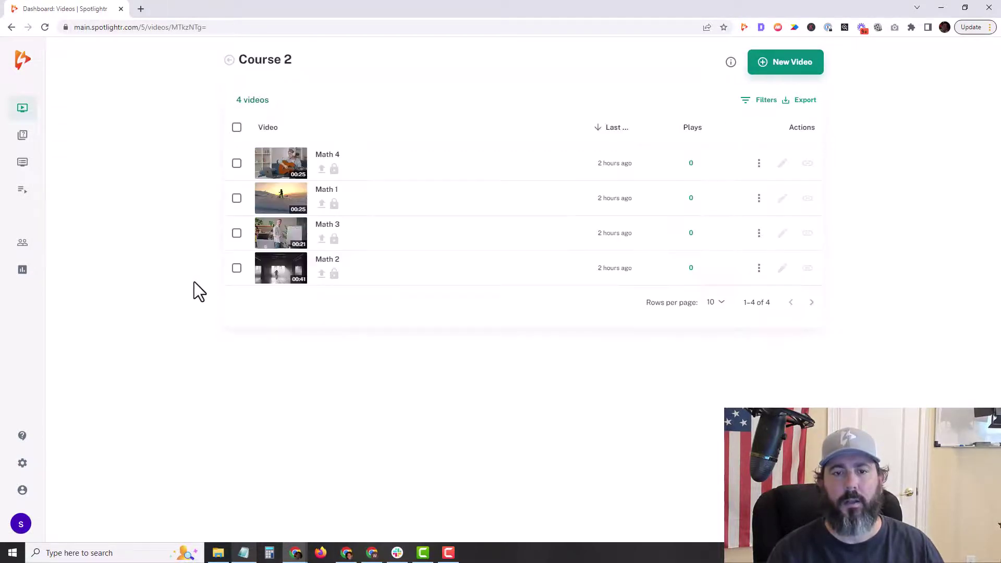
pyautogui.click(781, 165)
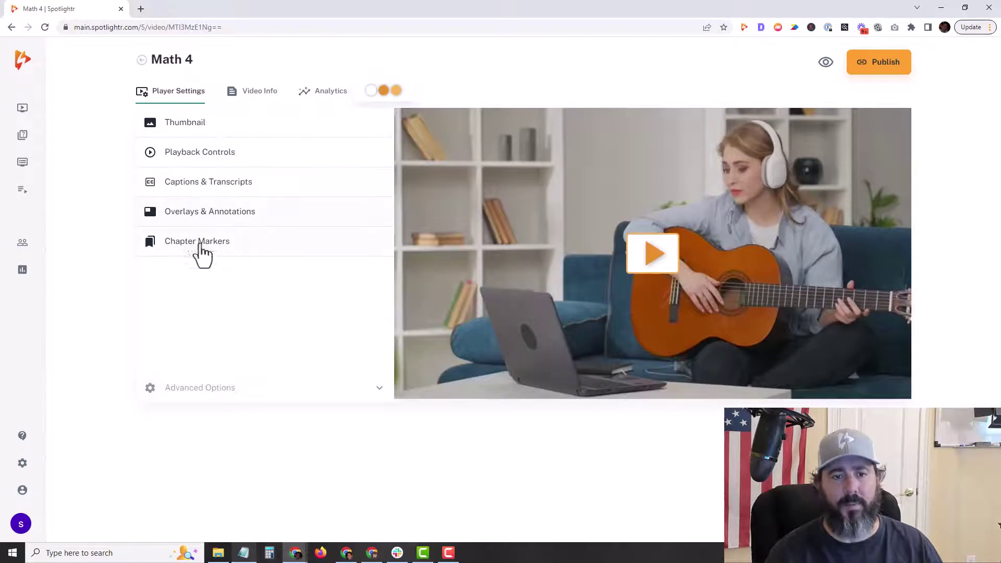
pyautogui.click(272, 92)
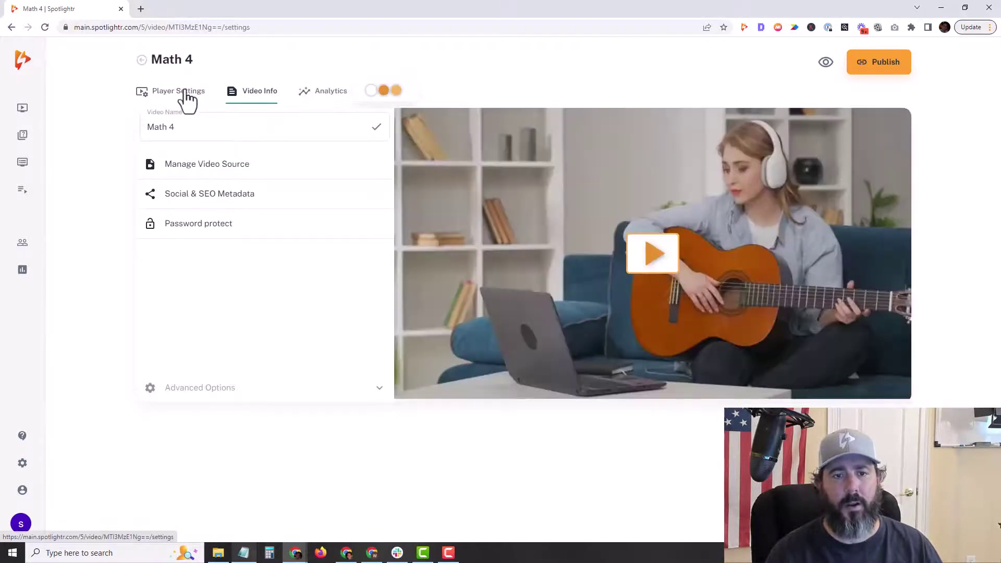
pyautogui.click(183, 94)
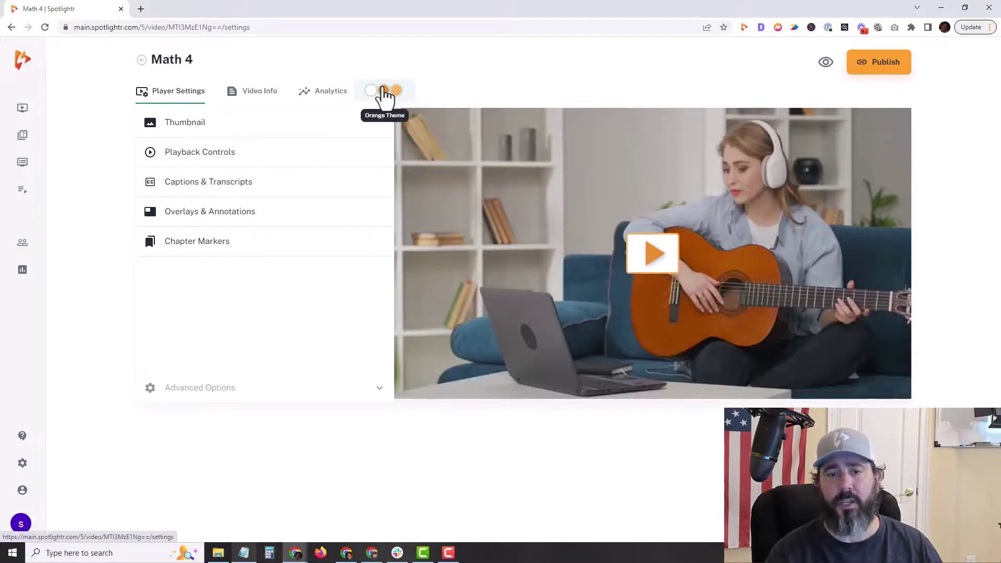
# - Review the theme options of the Math 4 video's Orange Theme, and save and close the theme
pyautogui.click(384, 91)
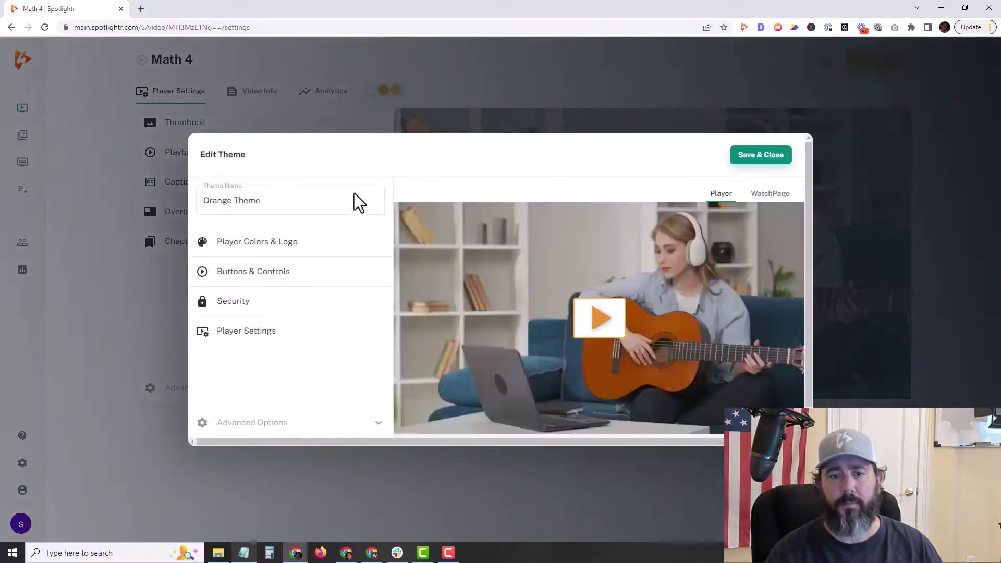
pyautogui.scroll(-1, 319, 287)
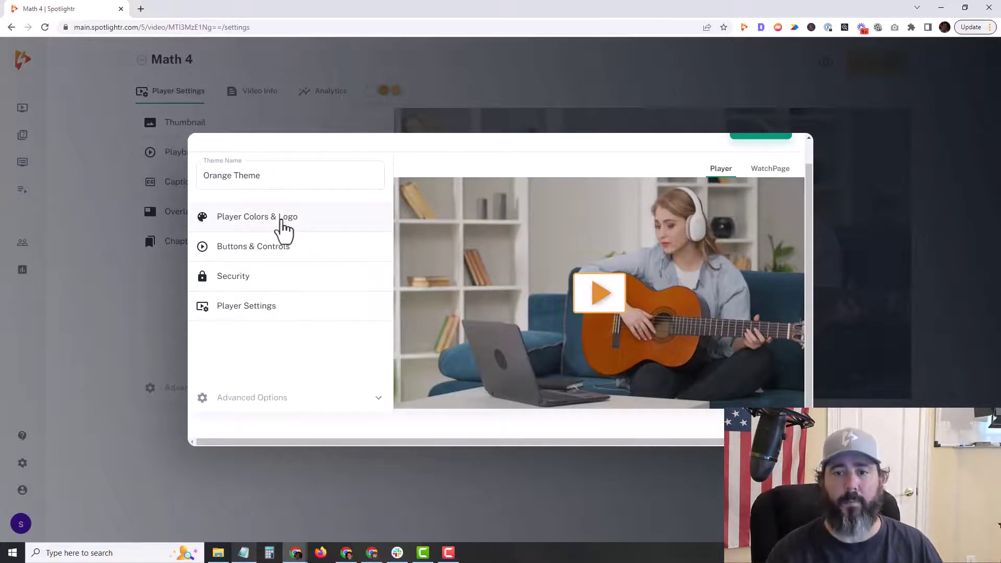
pyautogui.scroll(1, 333, 237)
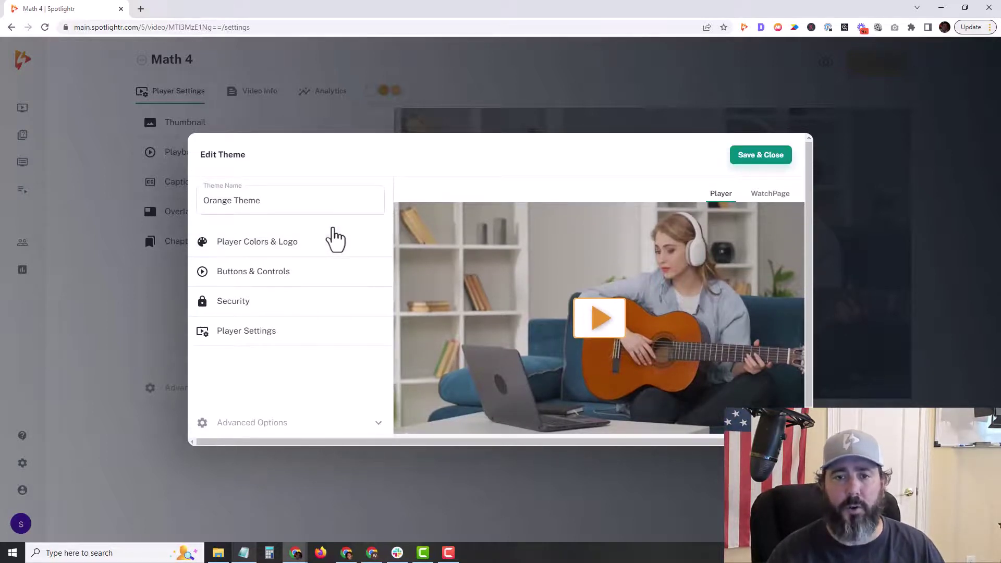
pyautogui.scroll(-1, 335, 236)
pyautogui.scroll(1, 322, 305)
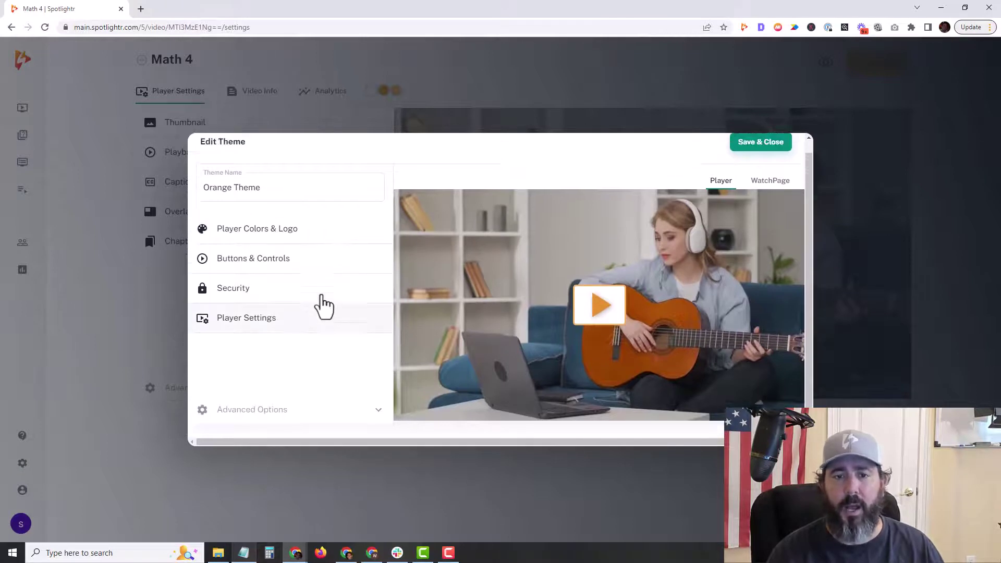
pyautogui.scroll(-1, 342, 331)
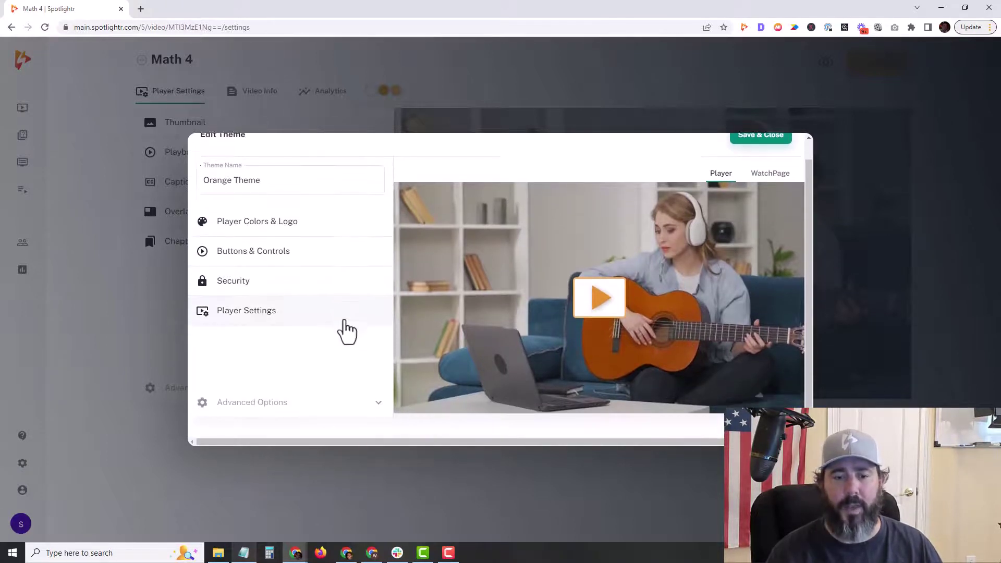
pyautogui.scroll(1, 347, 332)
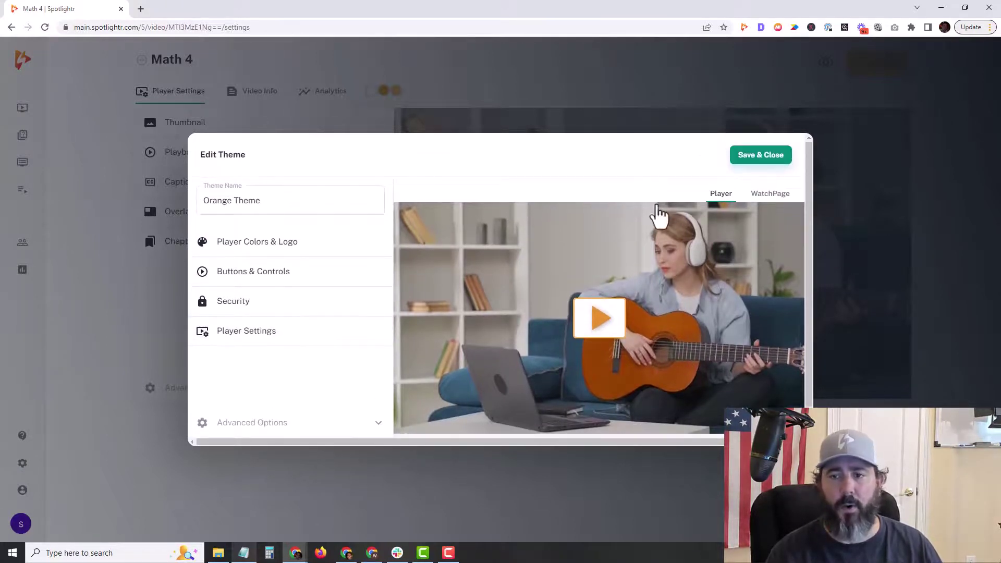
pyautogui.click(751, 156)
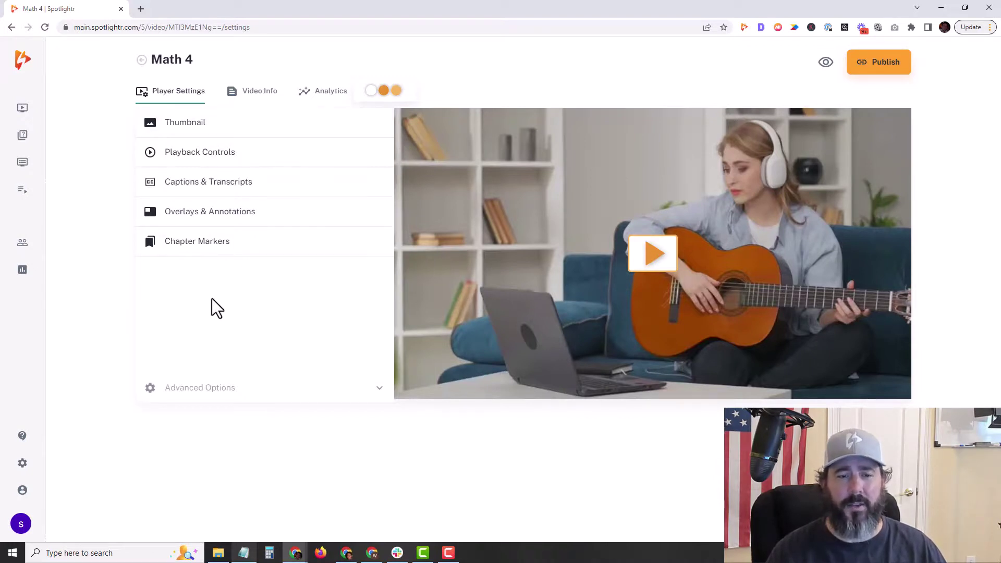
# - Create a gallery named "new gallery"
pyautogui.click(46, 163)
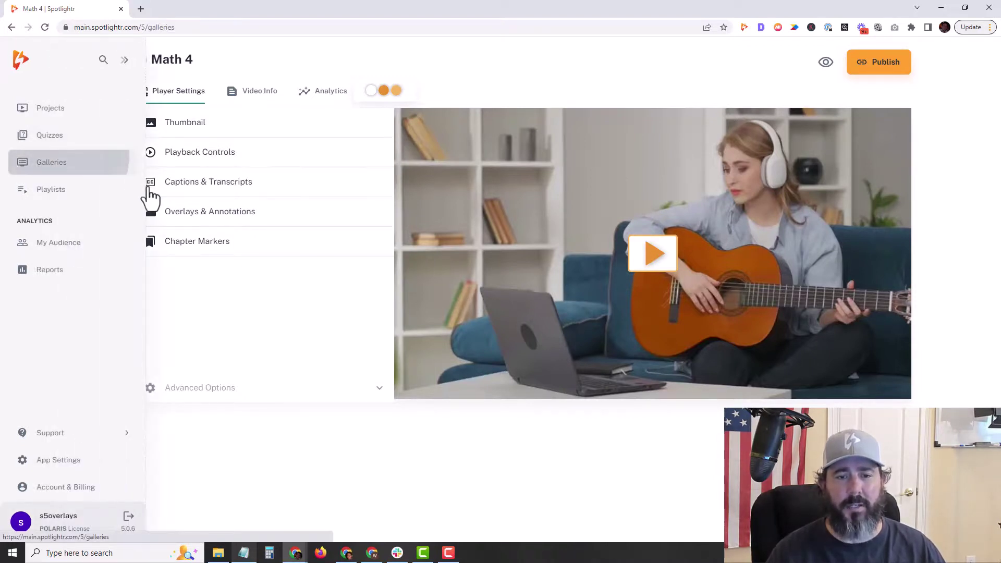
pyautogui.click(772, 65)
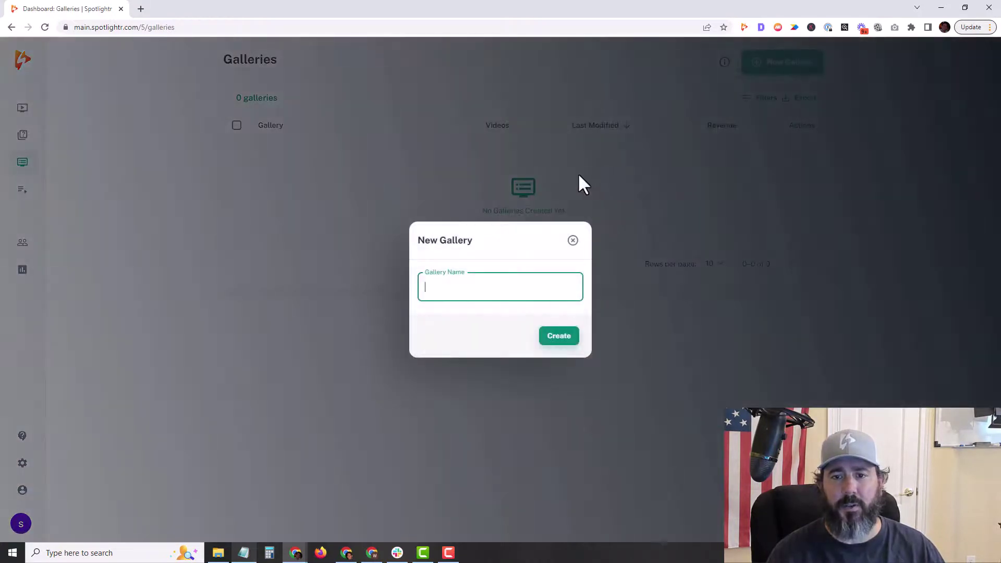
pyautogui.write('new gallery')
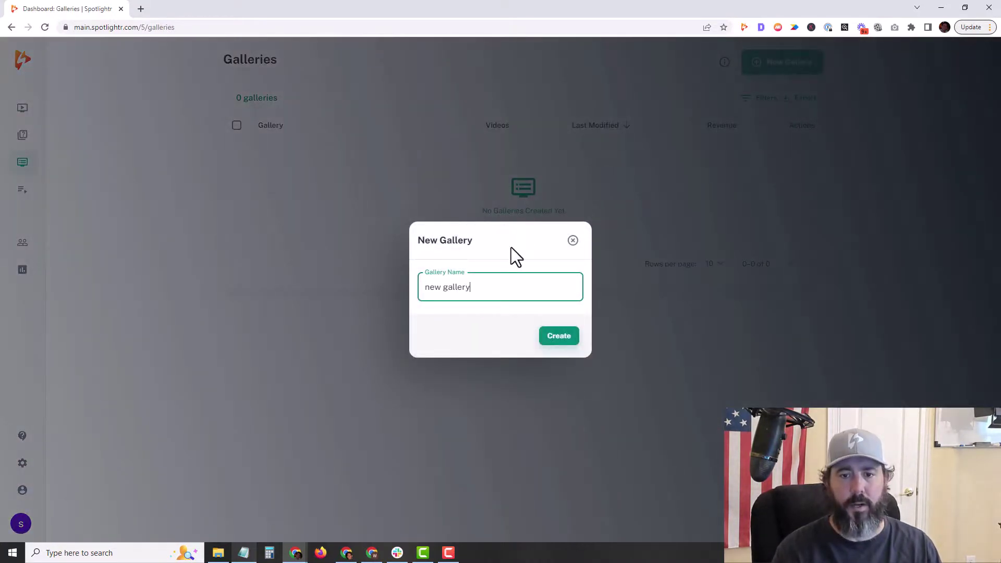
pyautogui.click(557, 339)
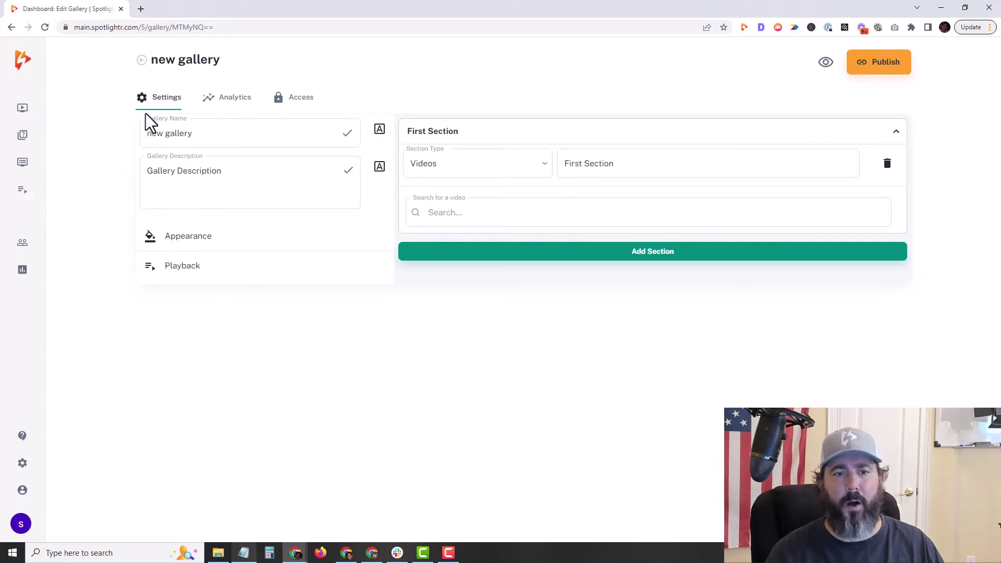
# - Review the new gallery's appearance and playback settings, closing each without saving
pyautogui.click(183, 237)
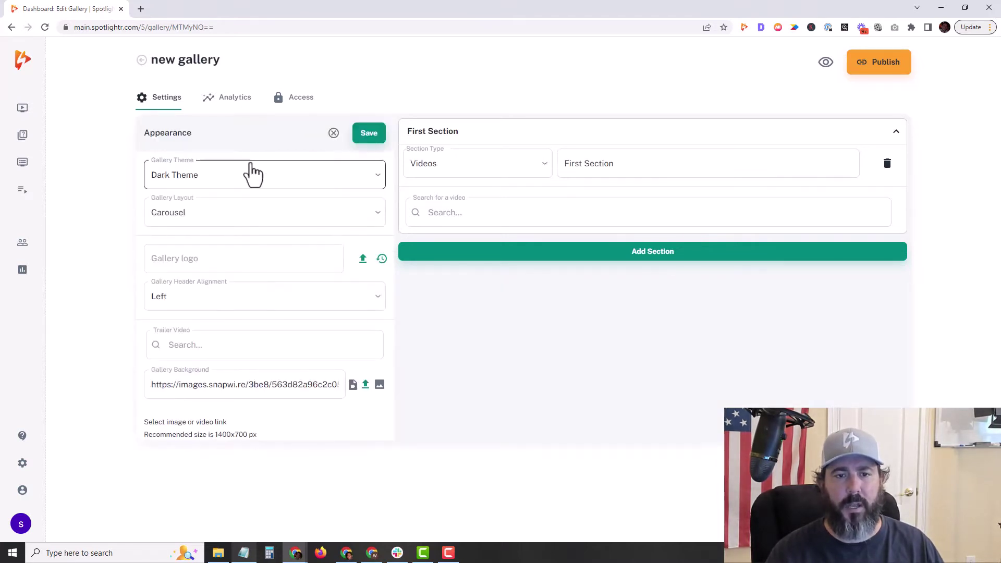
pyautogui.click(333, 133)
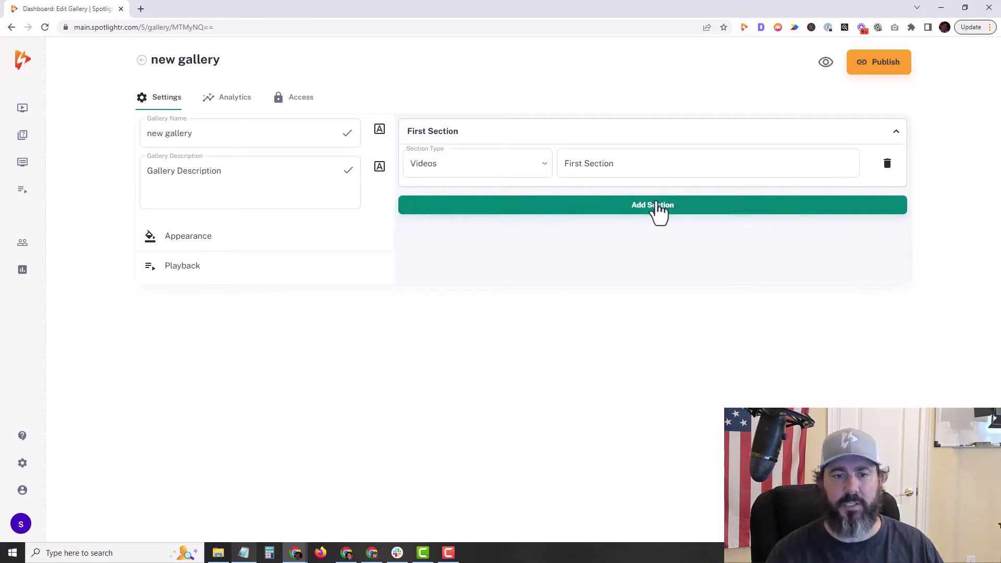
pyautogui.click(182, 268)
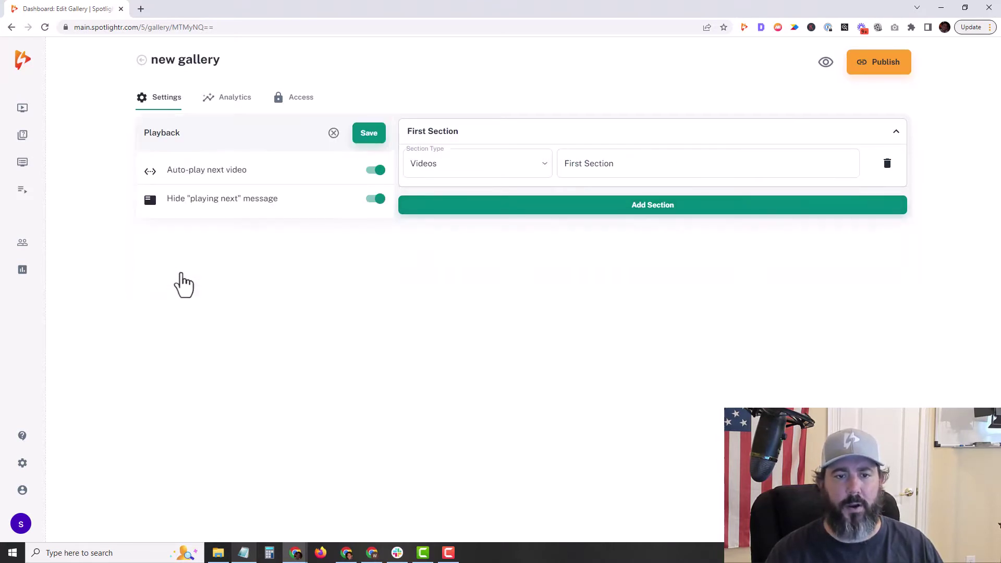
pyautogui.click(333, 134)
pyautogui.moveTo(33, 179)
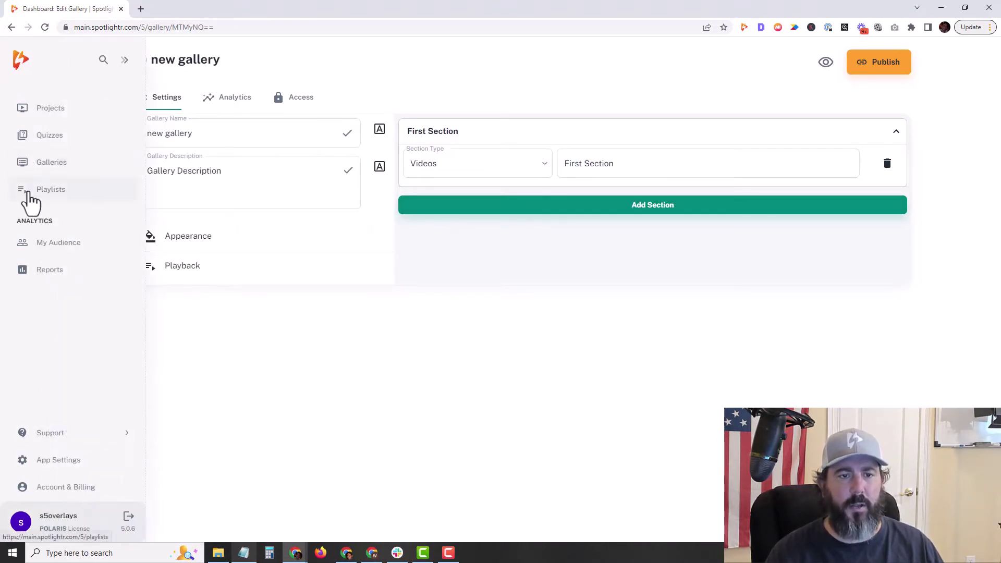